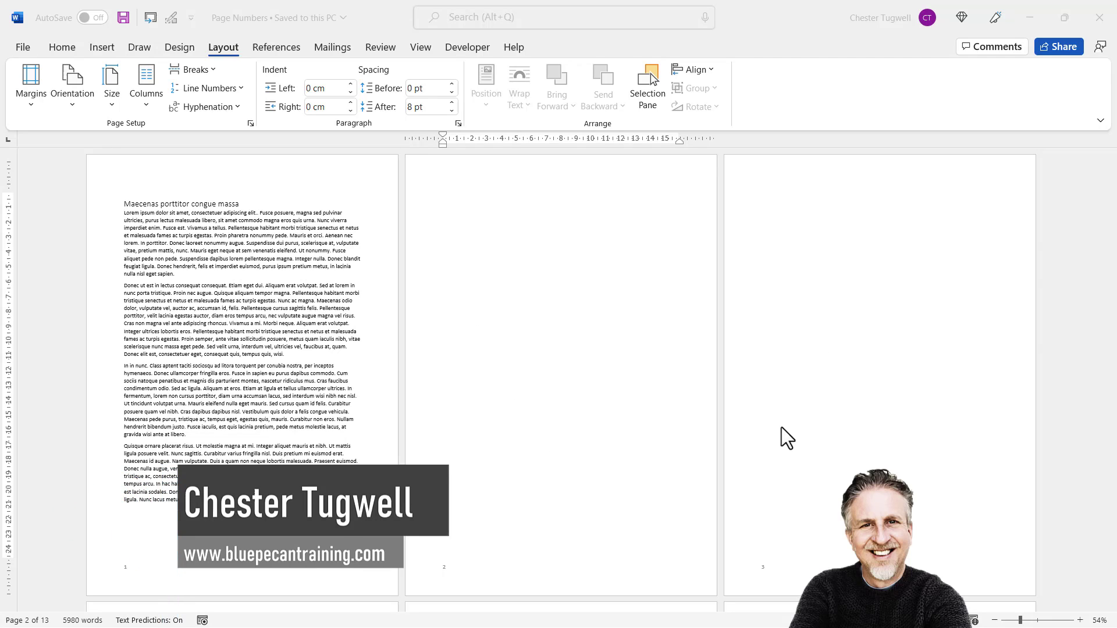
Add the Section indicator to the status bar through its customisation menu
scroll(510, 466, "down", 2)
scroll(511, 466, "down", 10)
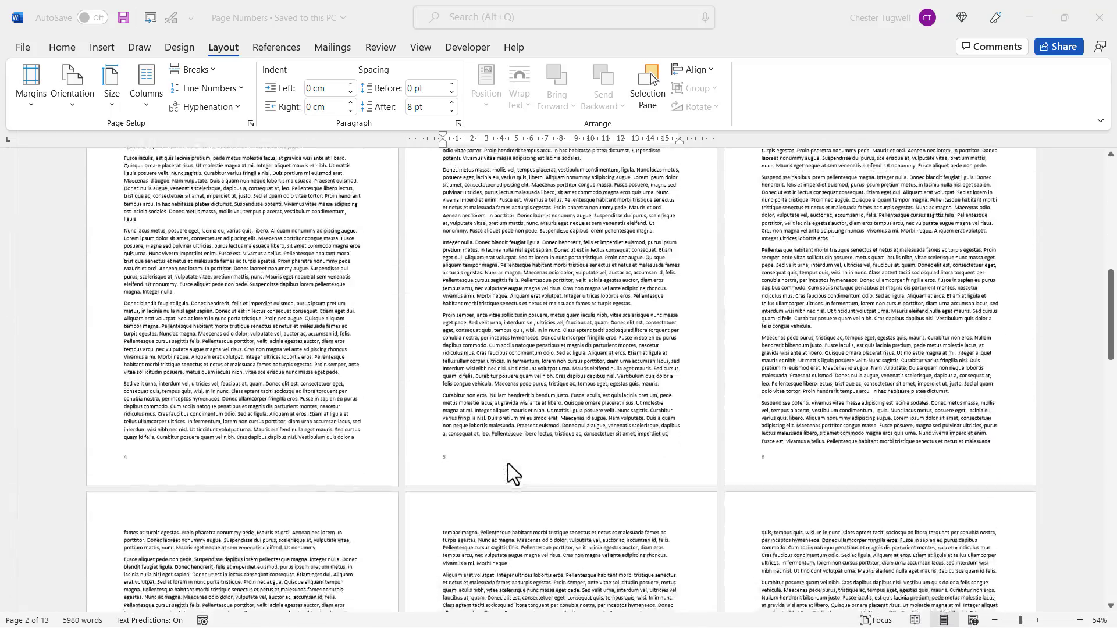
scroll(508, 463, "up", 8)
scroll(508, 463, "up", 8)
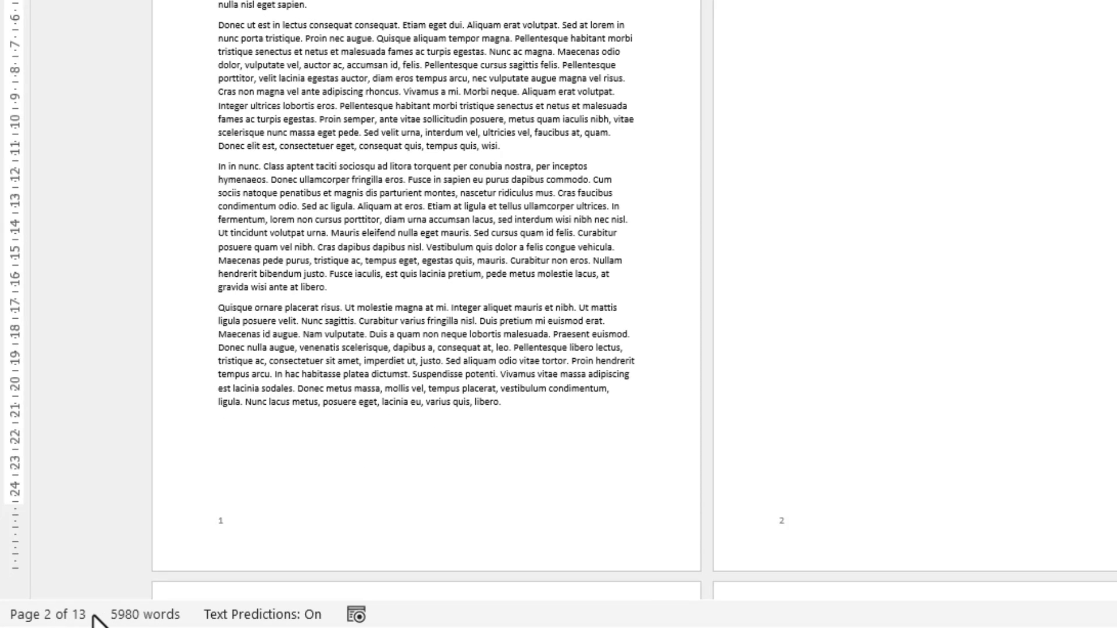
right_click(93, 617)
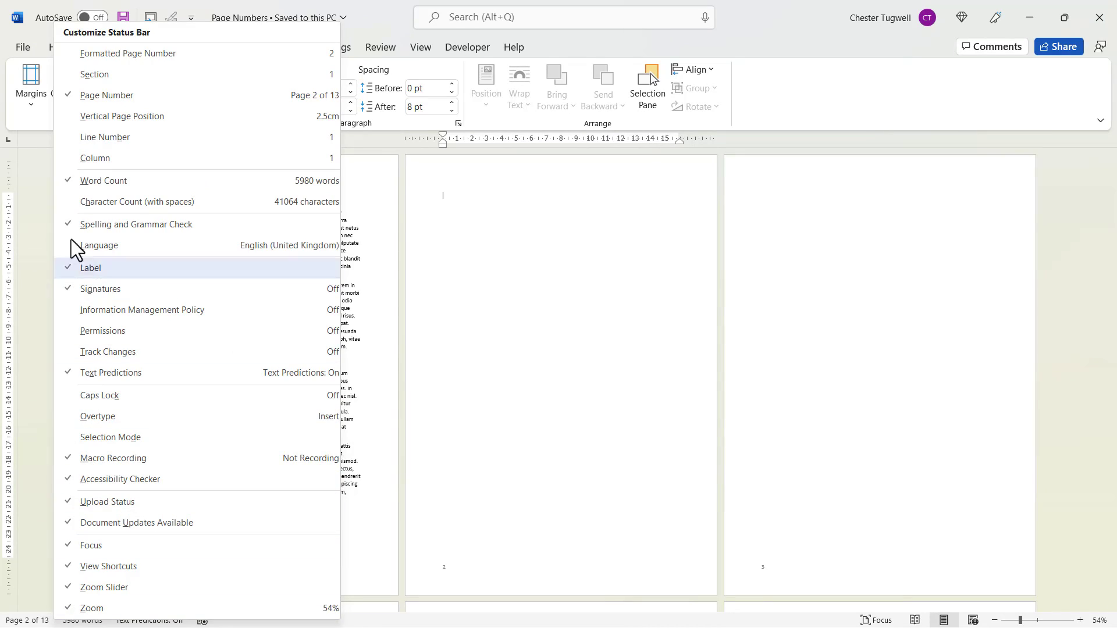
left_click(79, 74)
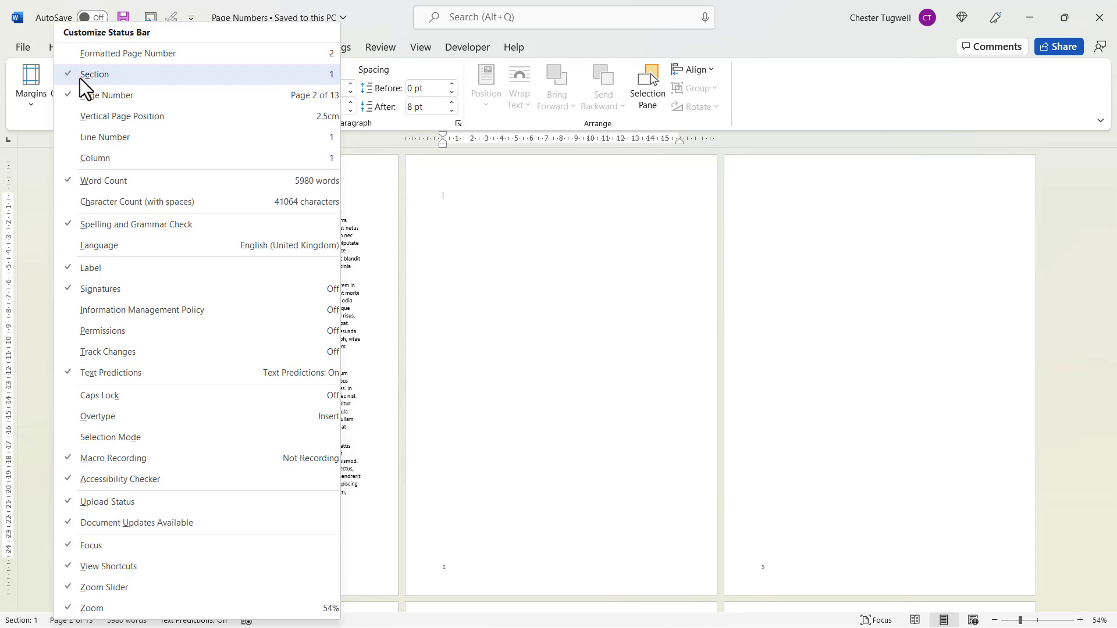
left_click(26, 620)
left_click(721, 370)
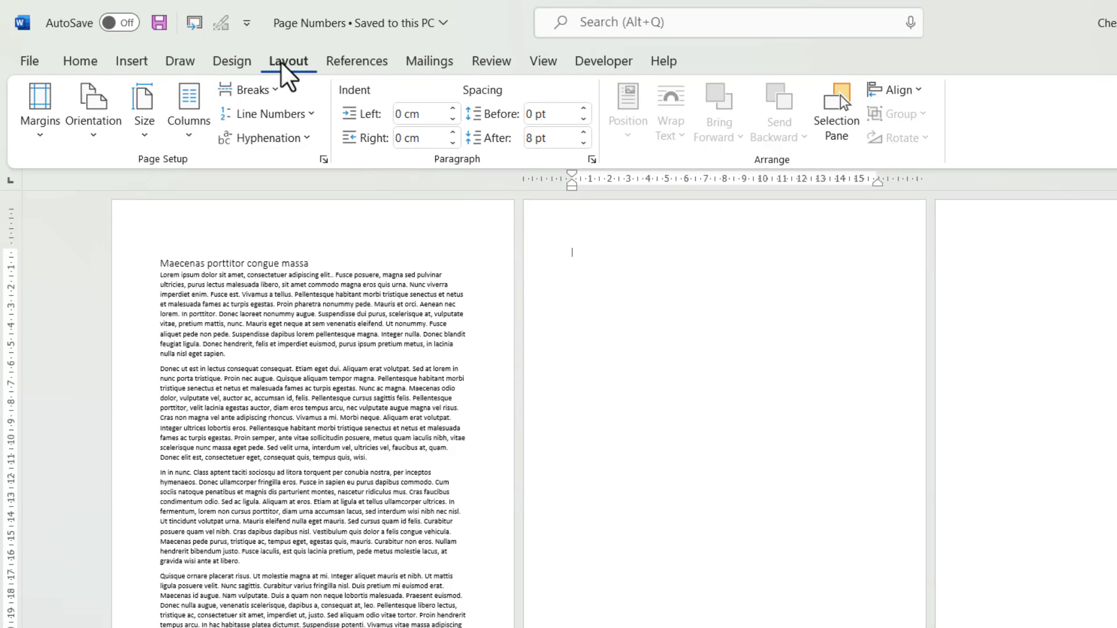
Insert a continuous section break at page 2, then confirm pages 1 and 2 are Sections 1 and 2
left_click(273, 91)
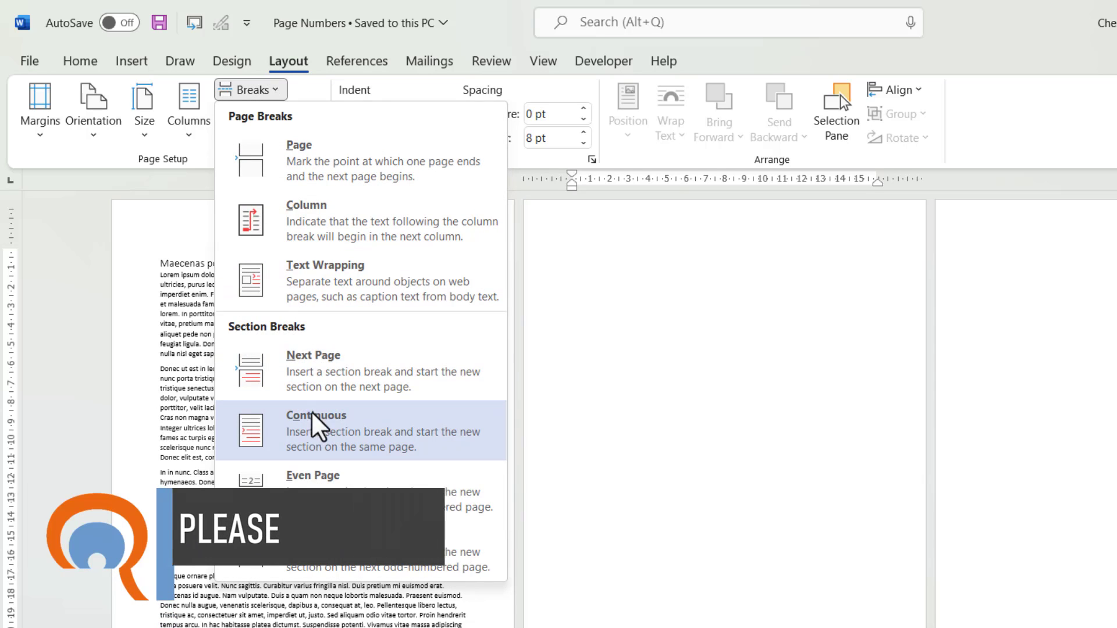
left_click(310, 441)
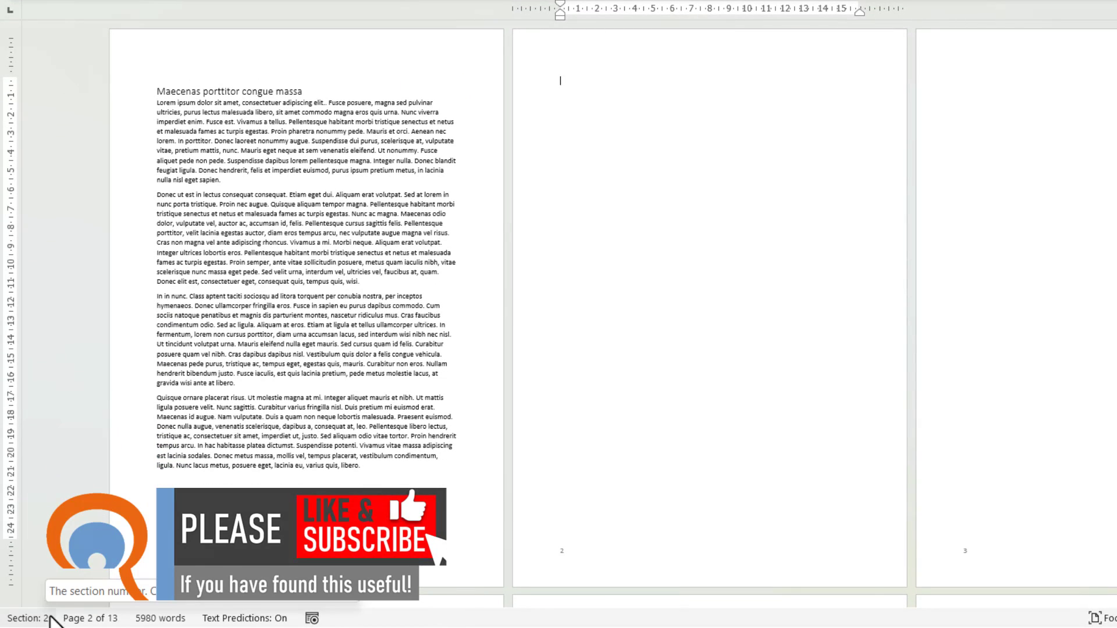
left_click(287, 156)
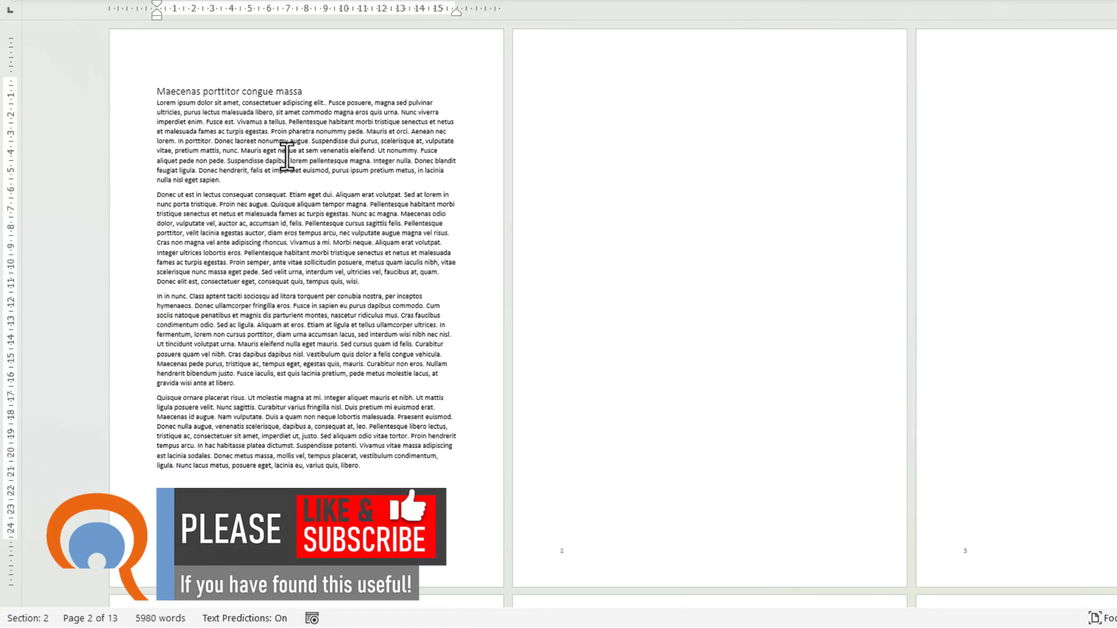
left_click(598, 82)
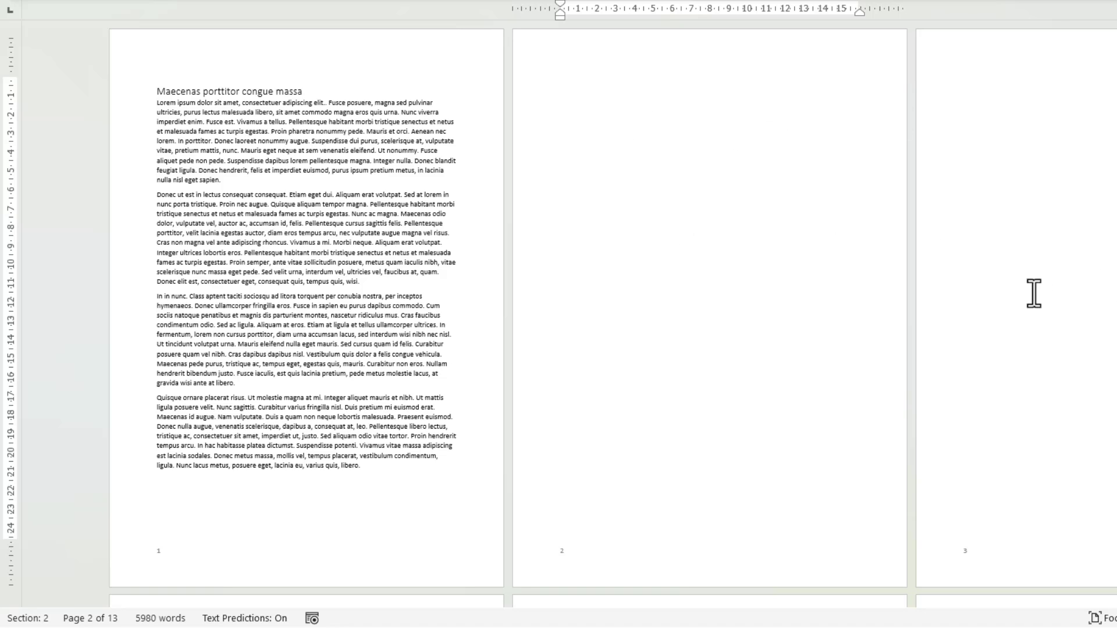
Insert a continuous section break before 'Donec' on page 4
scroll(651, 350, "down", 5)
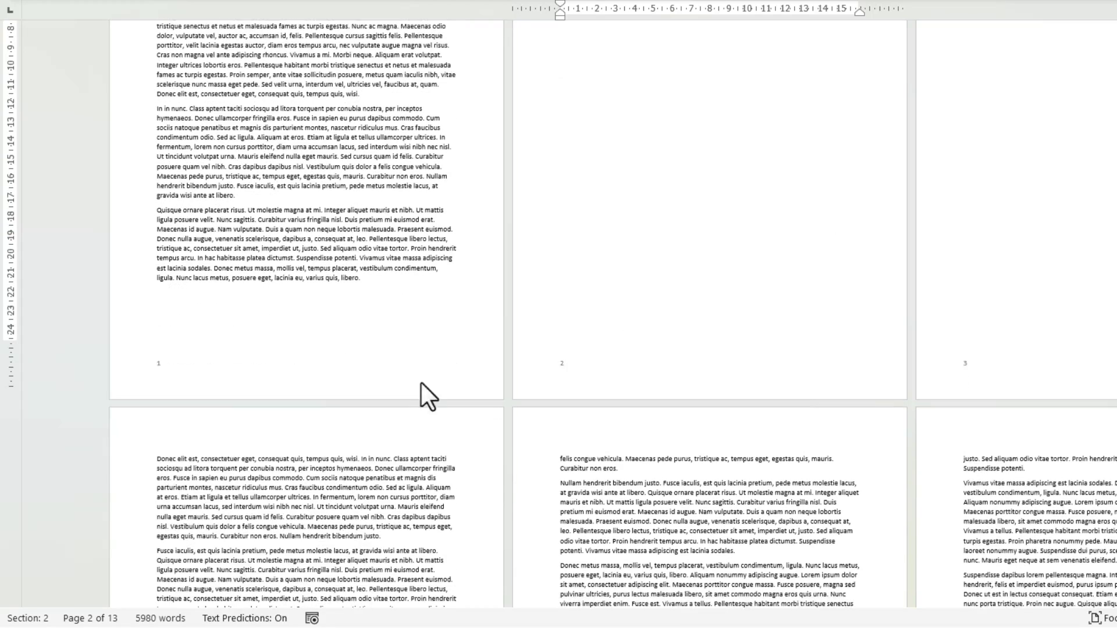
left_click(160, 447)
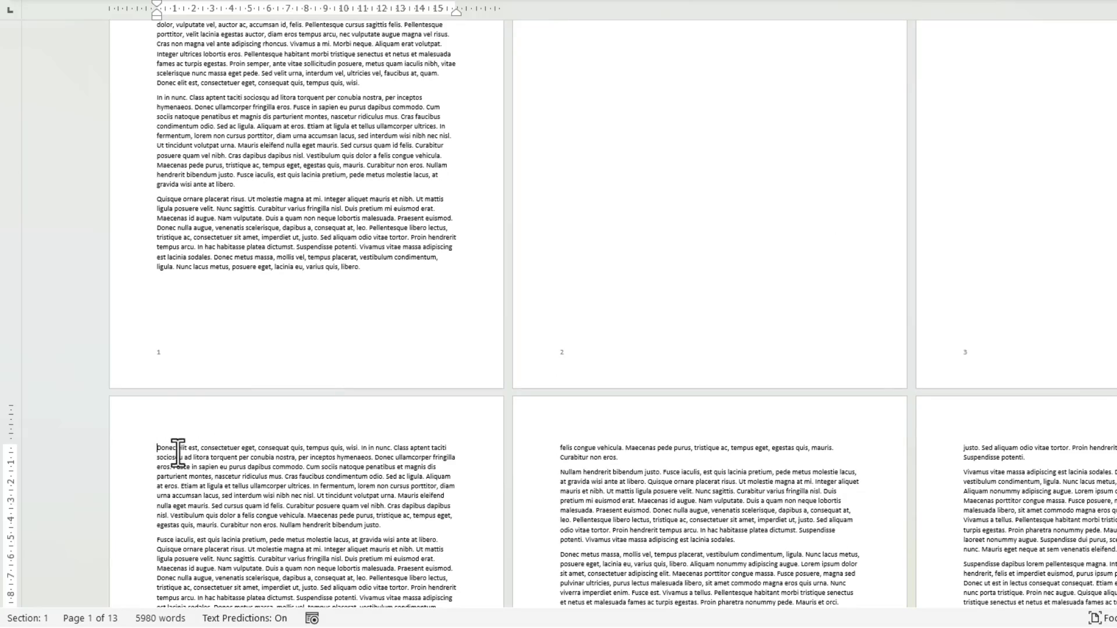
scroll(237, 491, "down", 3)
scroll(239, 492, "down", 5)
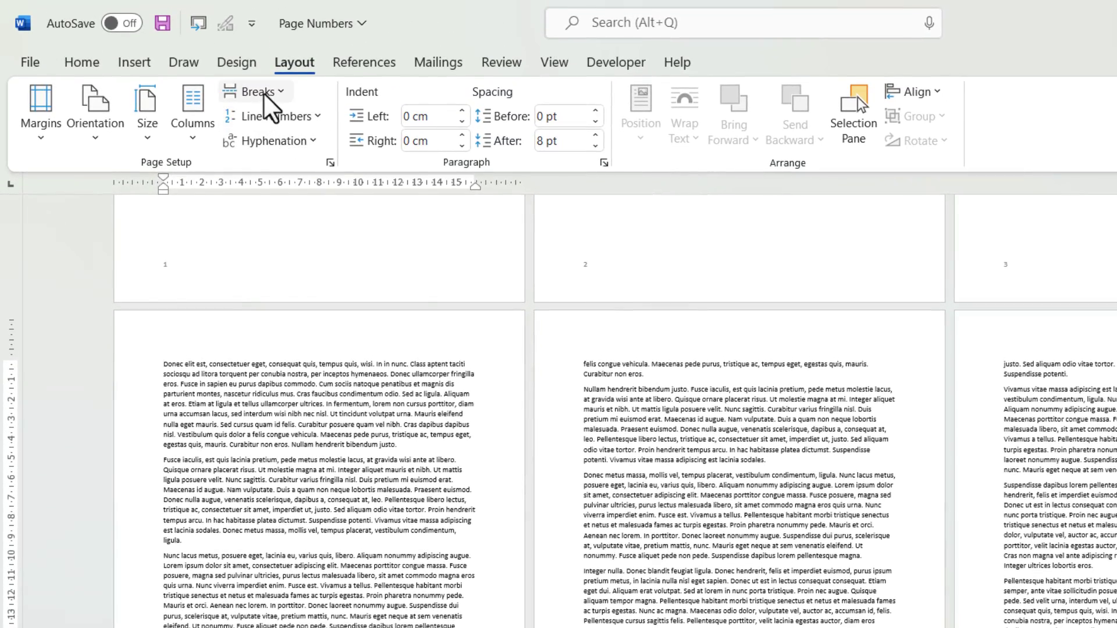
left_click(265, 96)
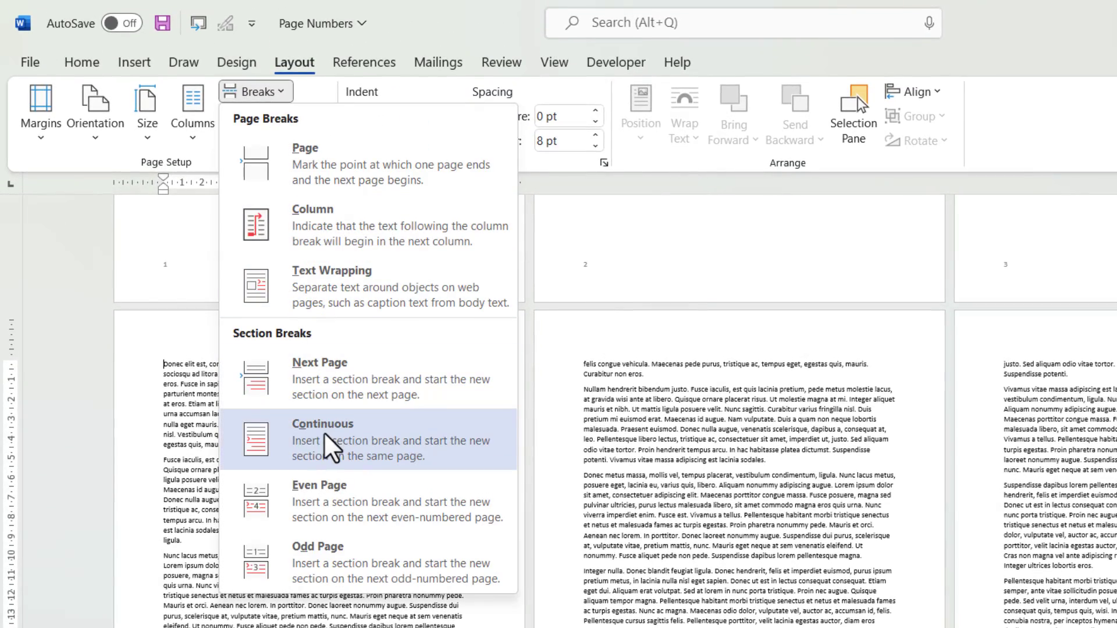
left_click(332, 448)
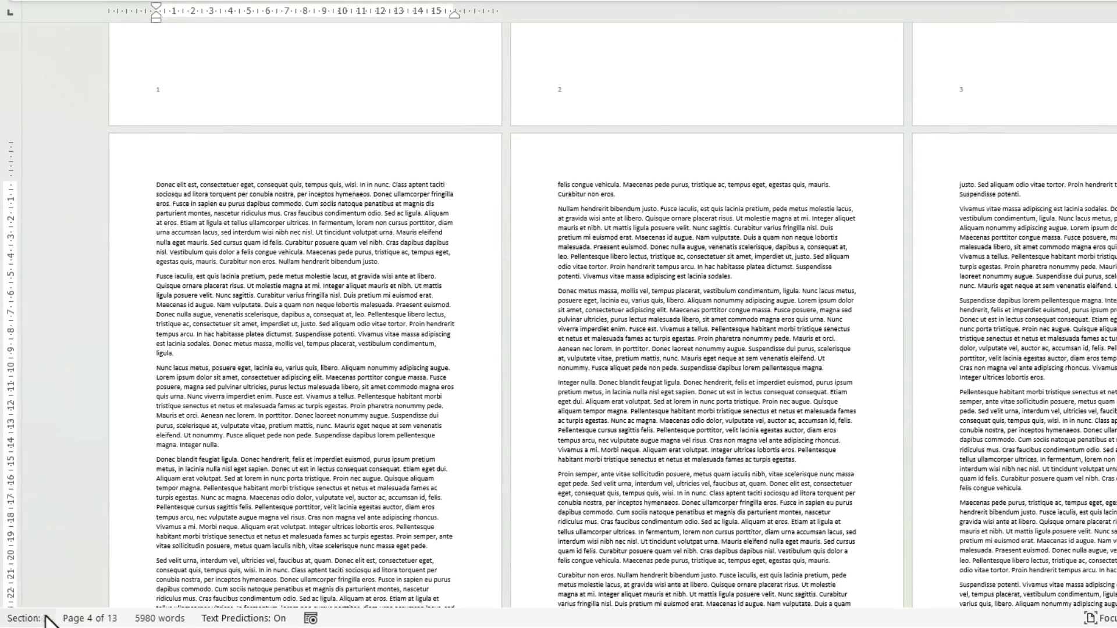
Check which sections pages 2 and 1 now belong to
scroll(425, 302, "up", 10)
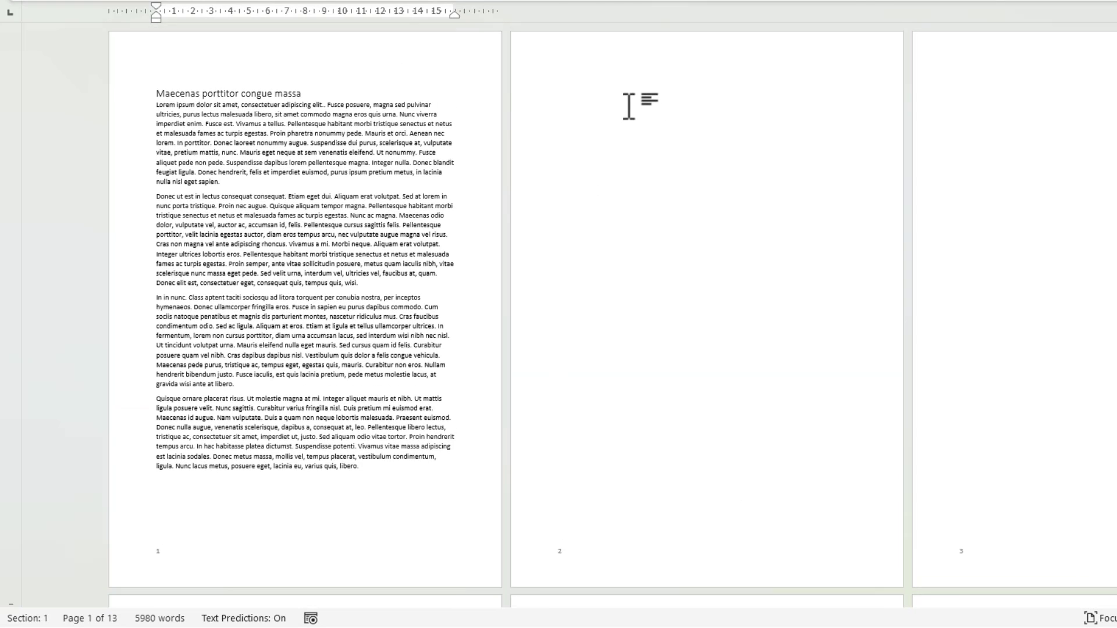
left_click(629, 106)
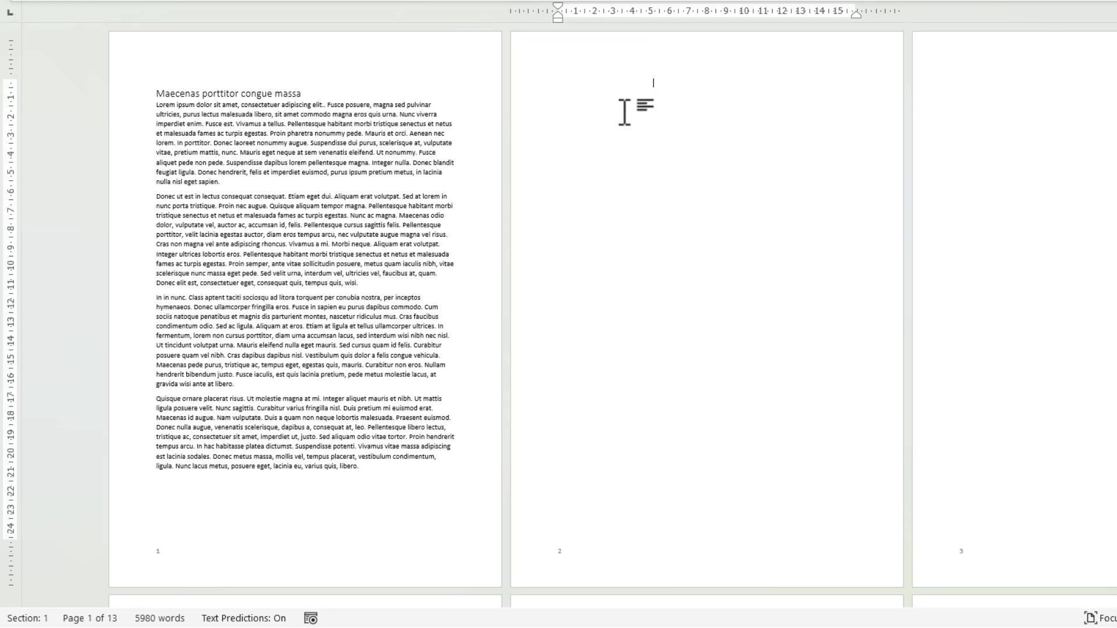
left_click(242, 150)
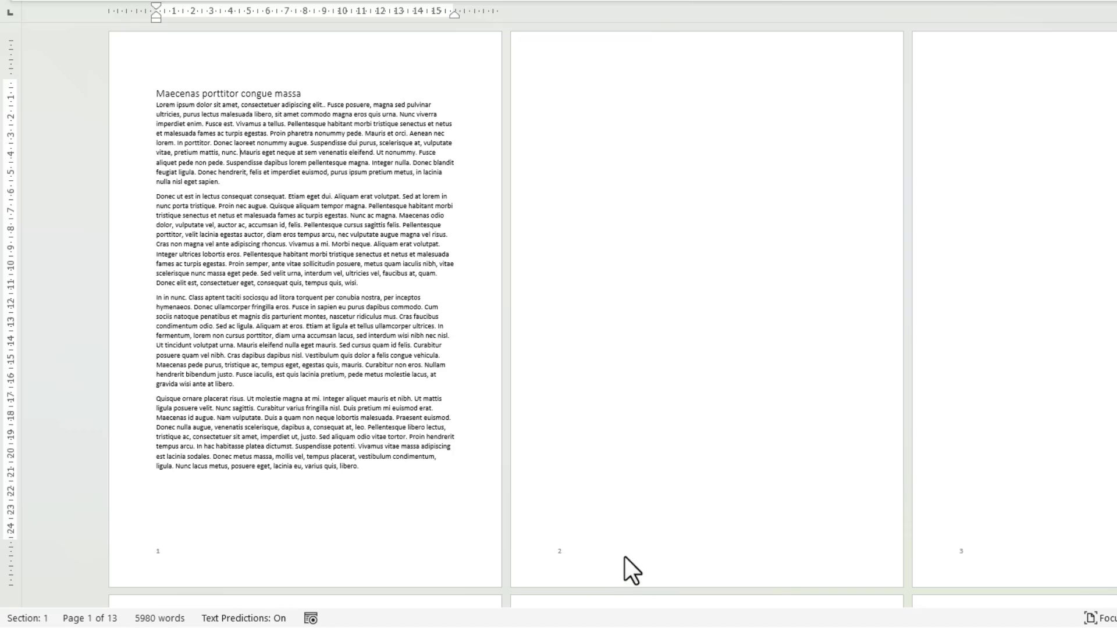
Open page 2's footer for editing
double_click(610, 564)
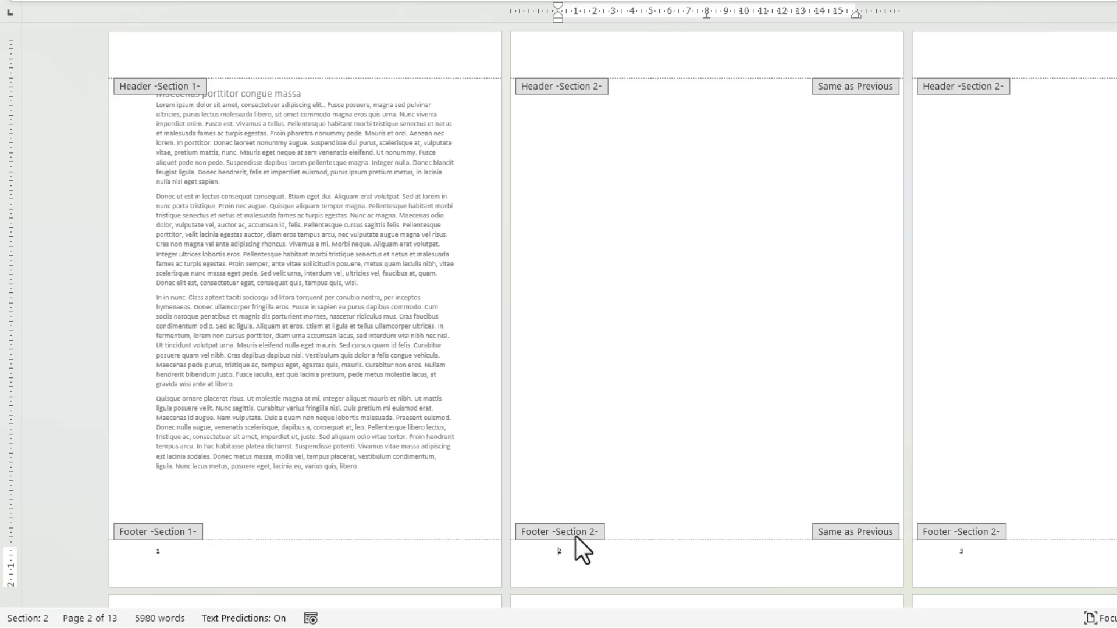
scroll(586, 553, "down", 10)
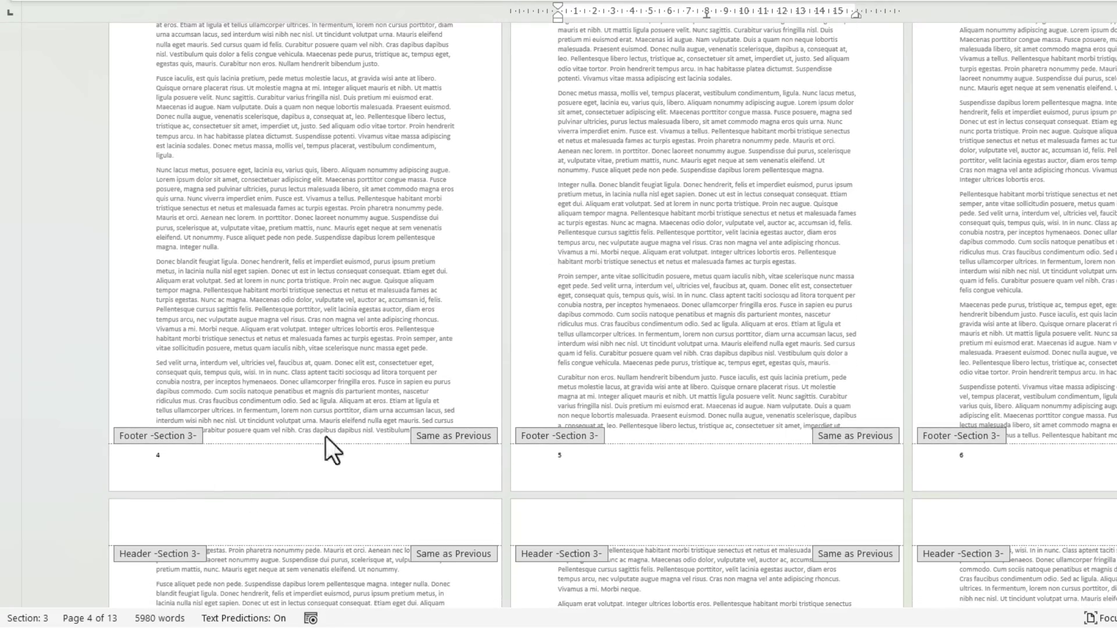
scroll(805, 394, "up", 4)
scroll(804, 394, "up", 7)
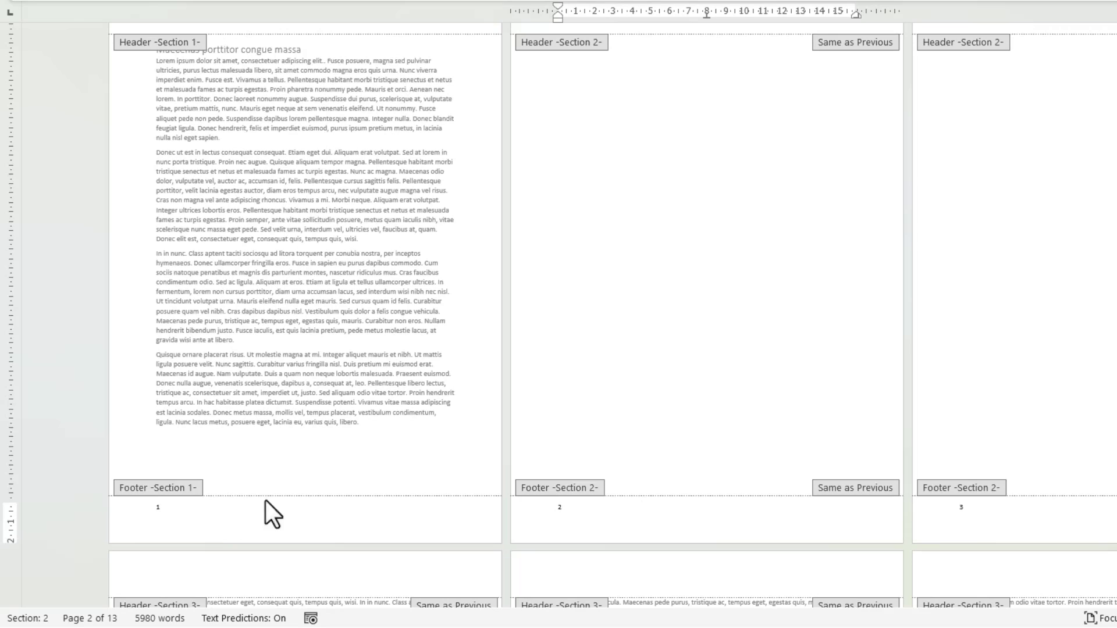
Delete the page number 2 in page 2's footer, then undo the deletion
left_click(556, 509)
double_click(555, 509)
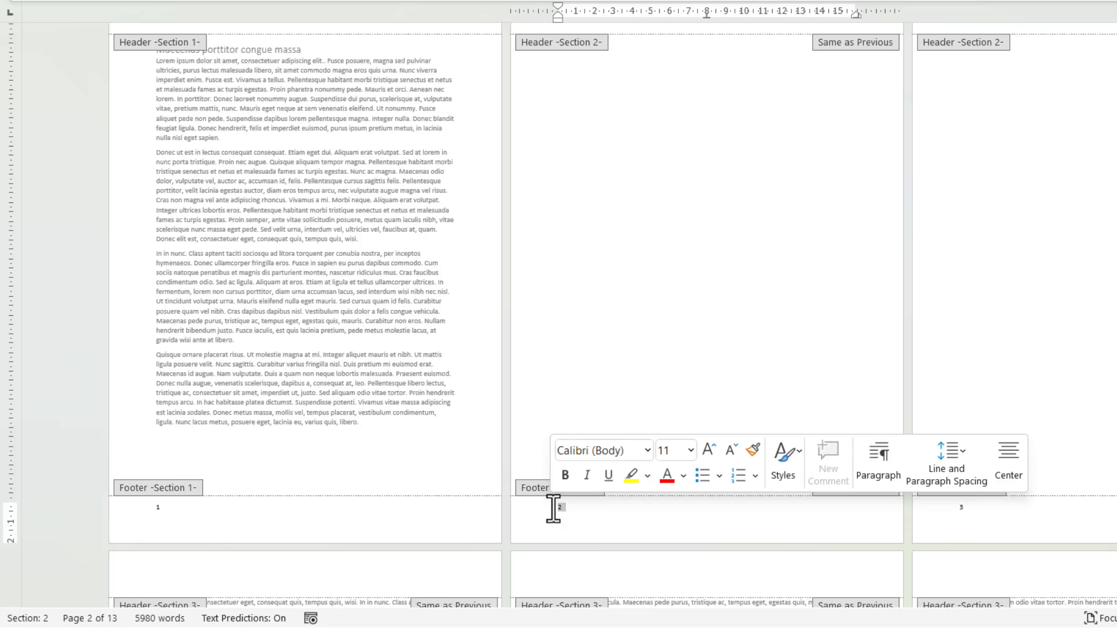
key("Delete")
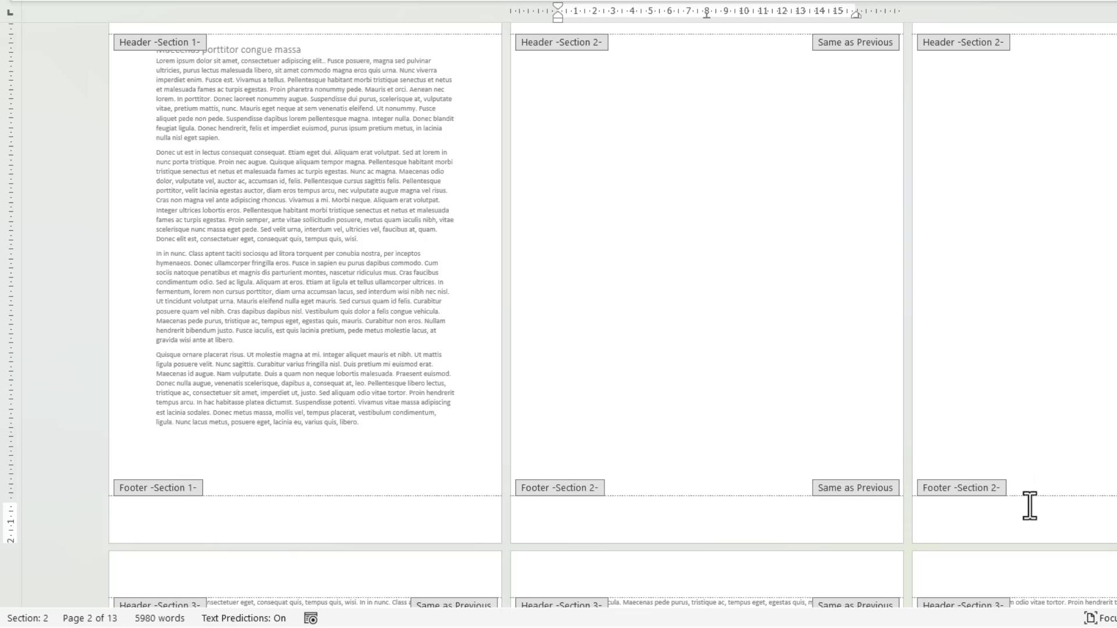
key("ctrl+z")
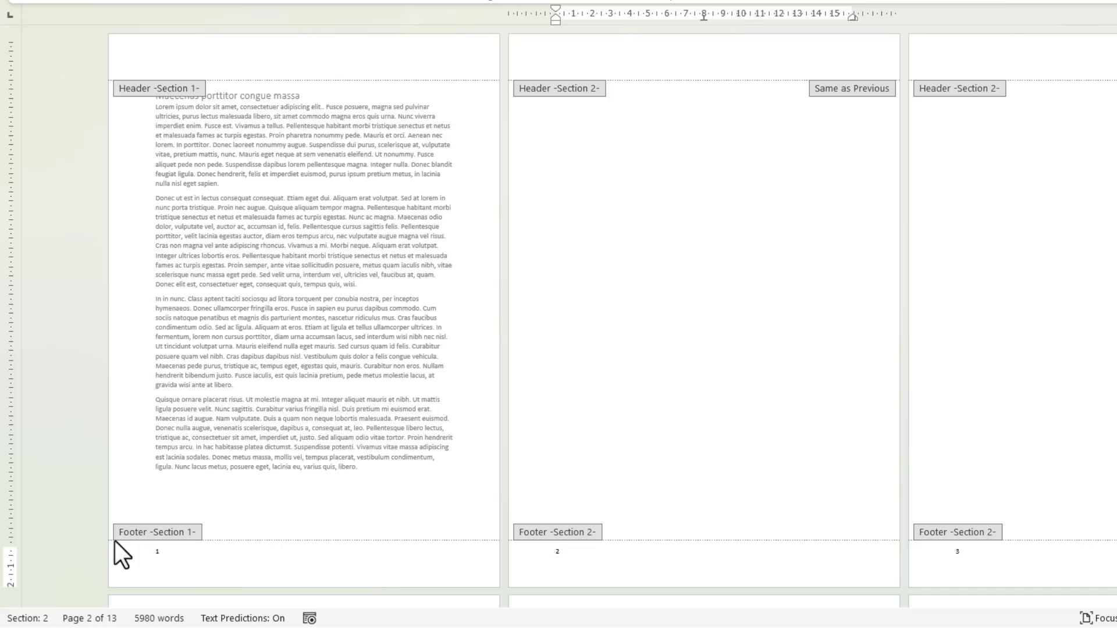
Turn off Link to Previous for the Section 3 footer on page 4
scroll(666, 538, "down", 3)
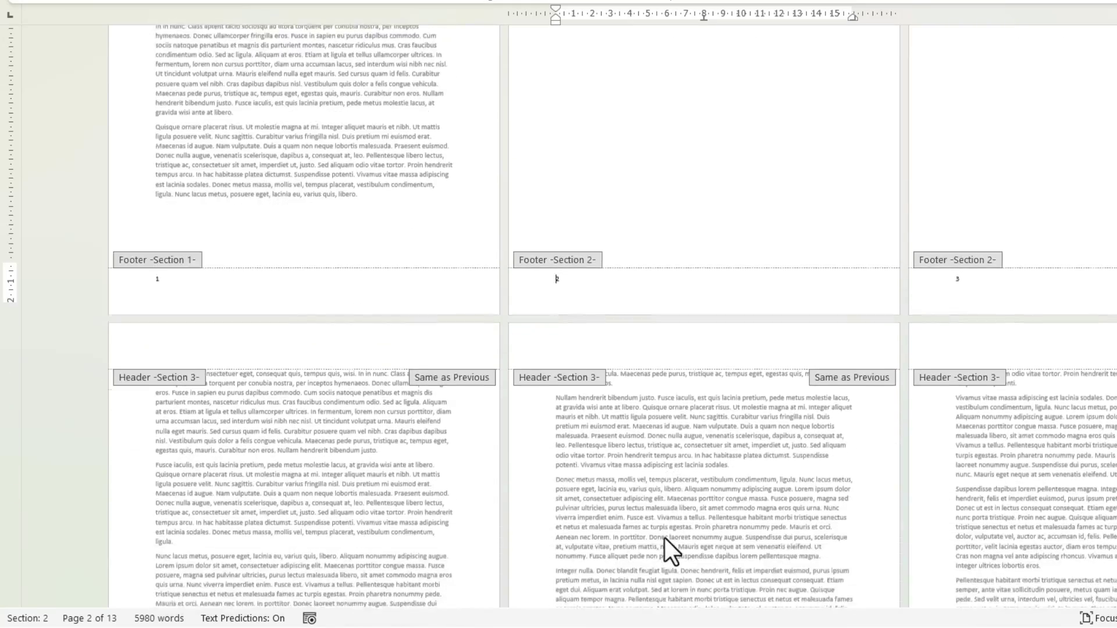
scroll(665, 537, "down", 5)
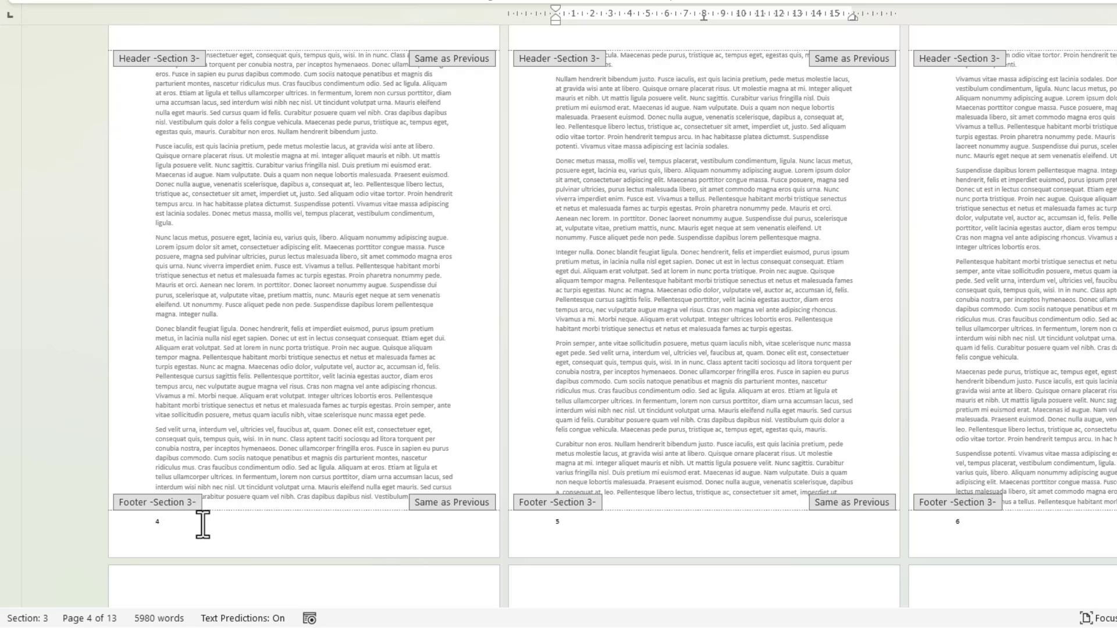
left_click(203, 525)
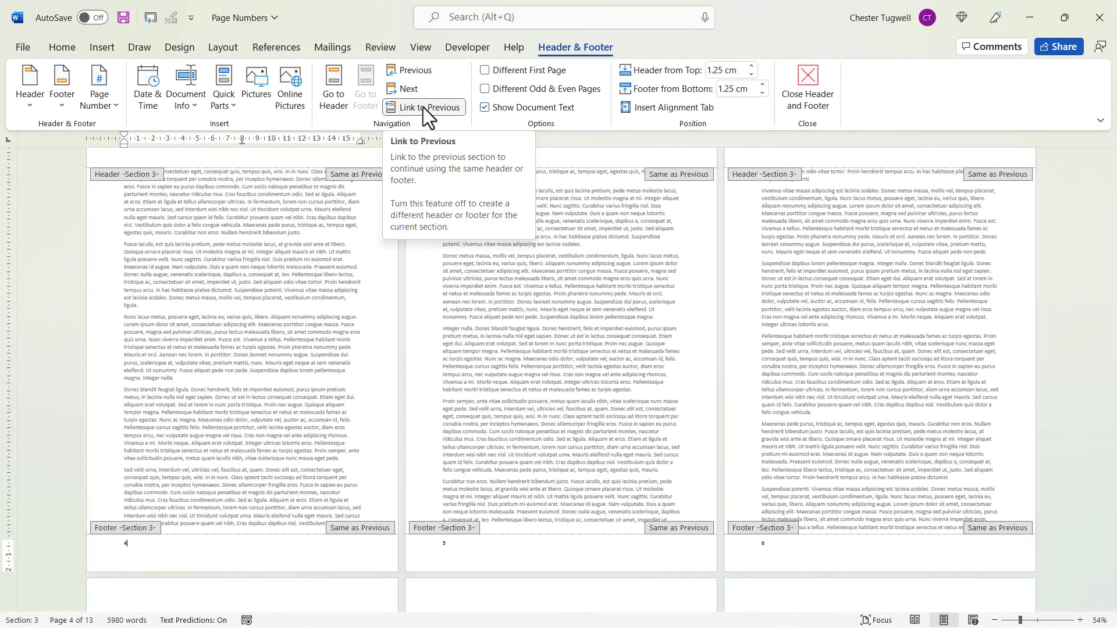
left_click(421, 107)
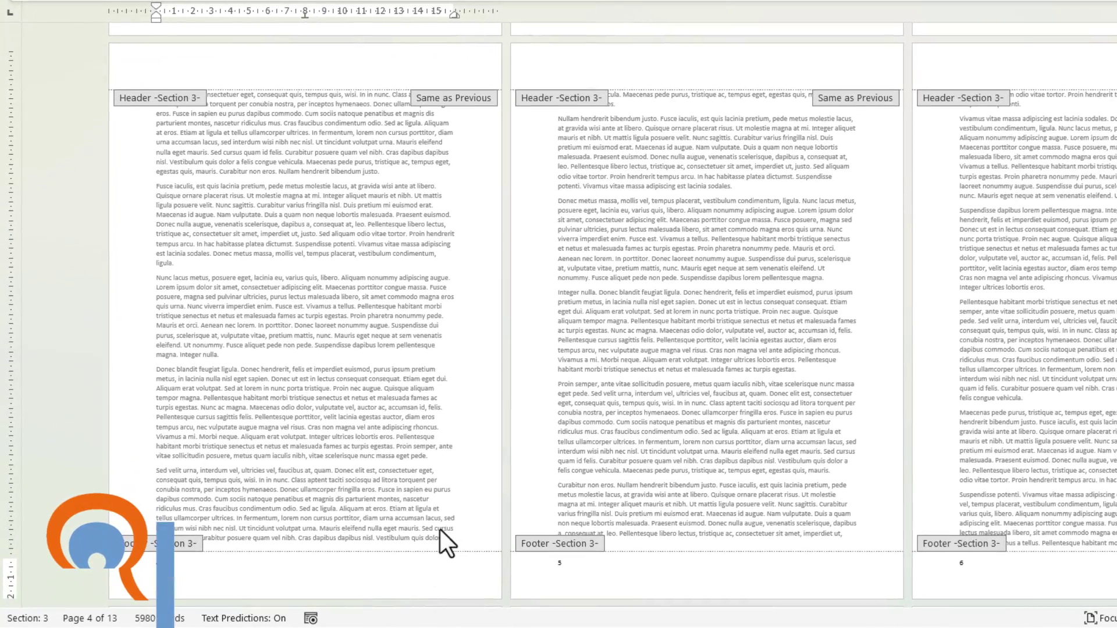
scroll(701, 319, "up", 3)
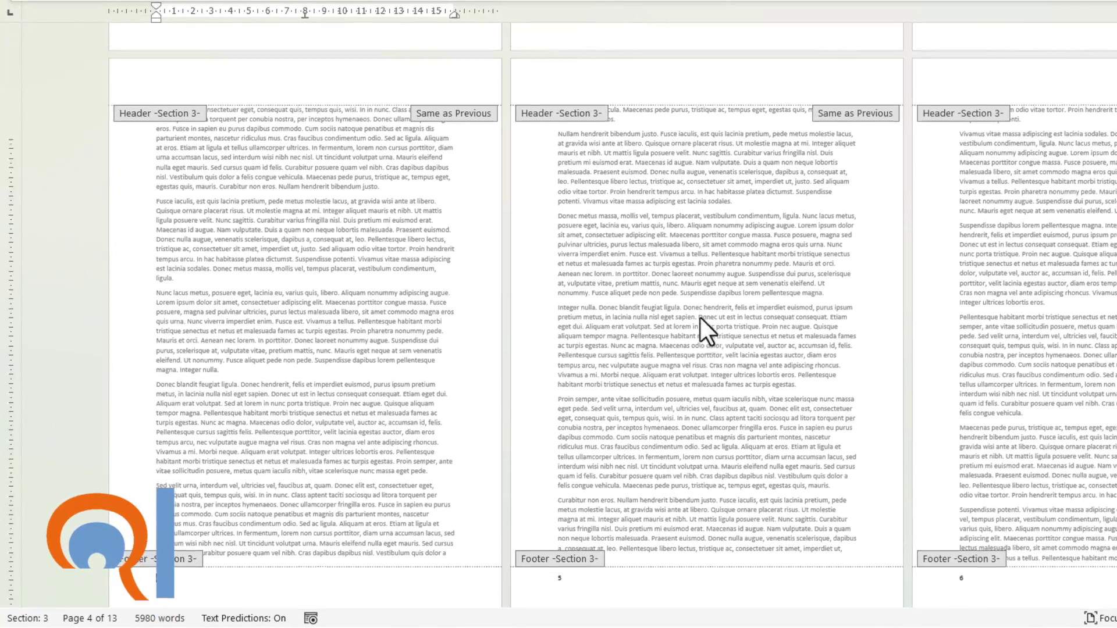
scroll(701, 319, "up", 6)
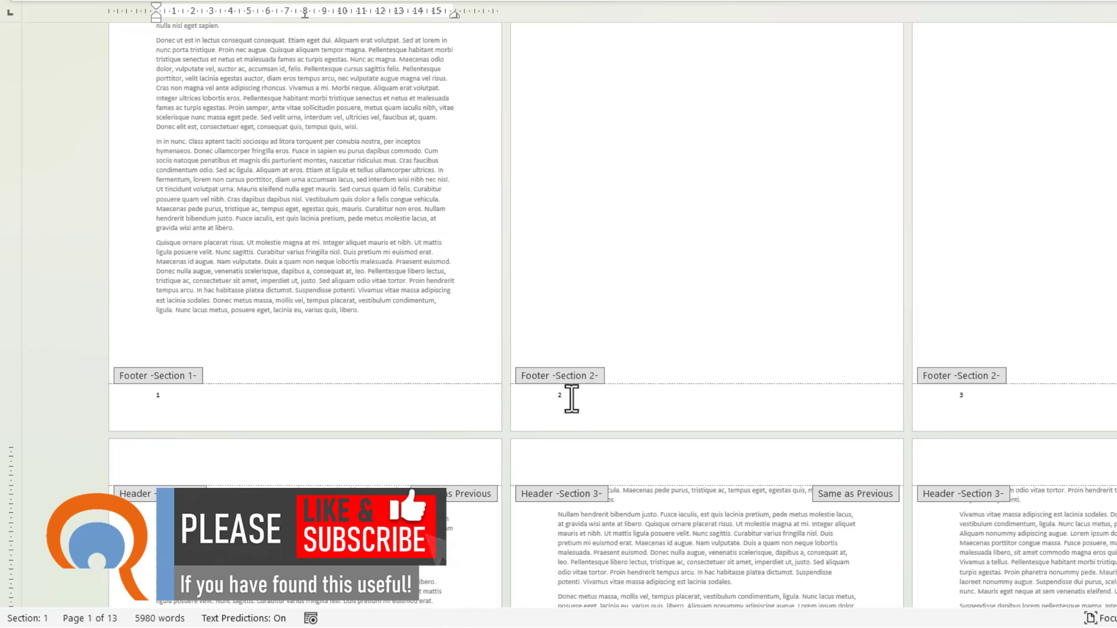
Delete the page number 2 from the Section 2 footer, leaving pages 2 and 3 unnumbered
left_click(551, 397)
double_click(551, 397)
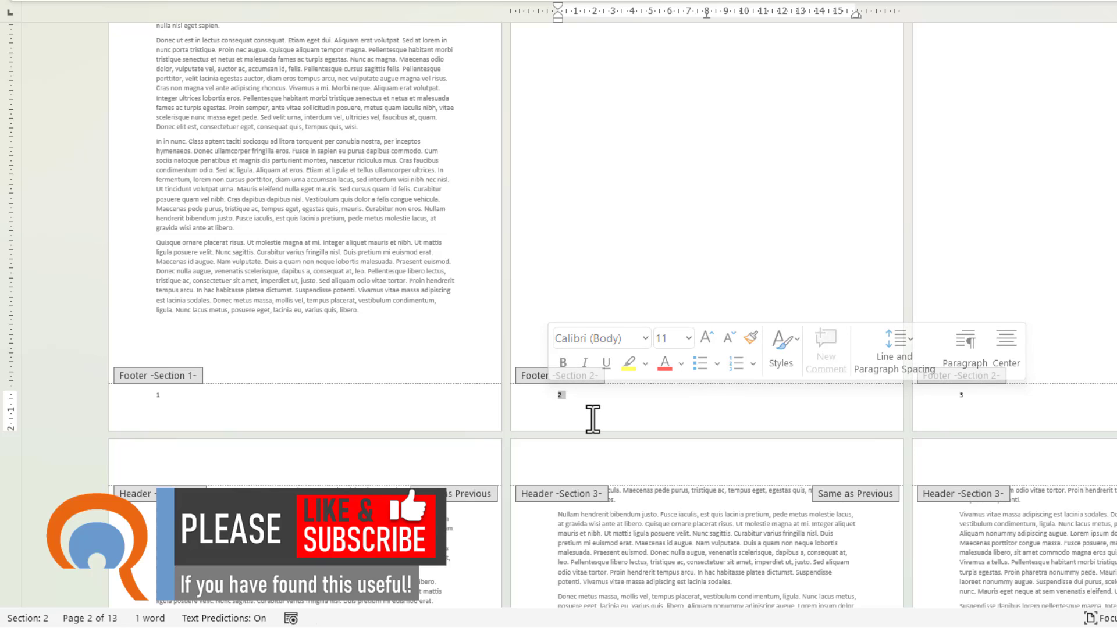
key("Delete")
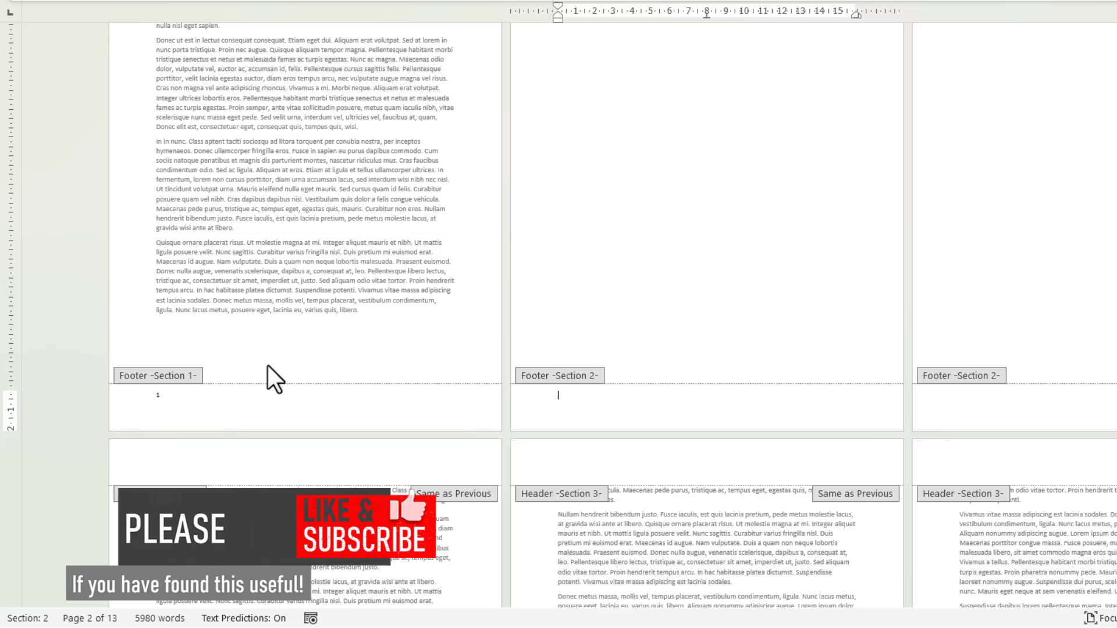
scroll(269, 375, "down", 4)
scroll(266, 380, "down", 4)
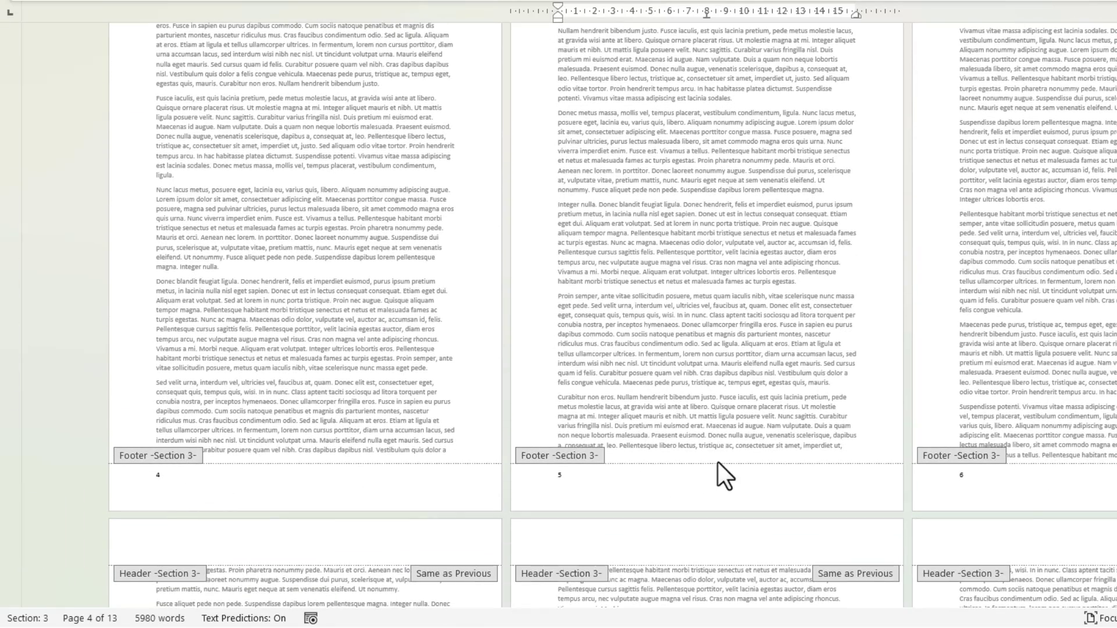
scroll(174, 539, "up", 1)
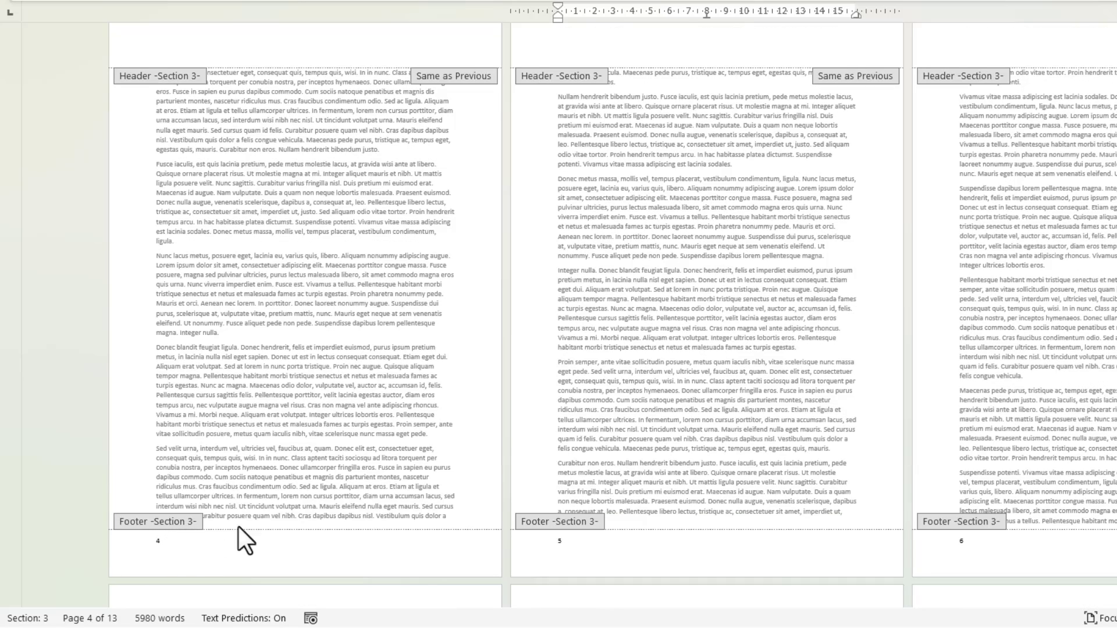
scroll(270, 501, "up", 1)
scroll(270, 501, "up", 4)
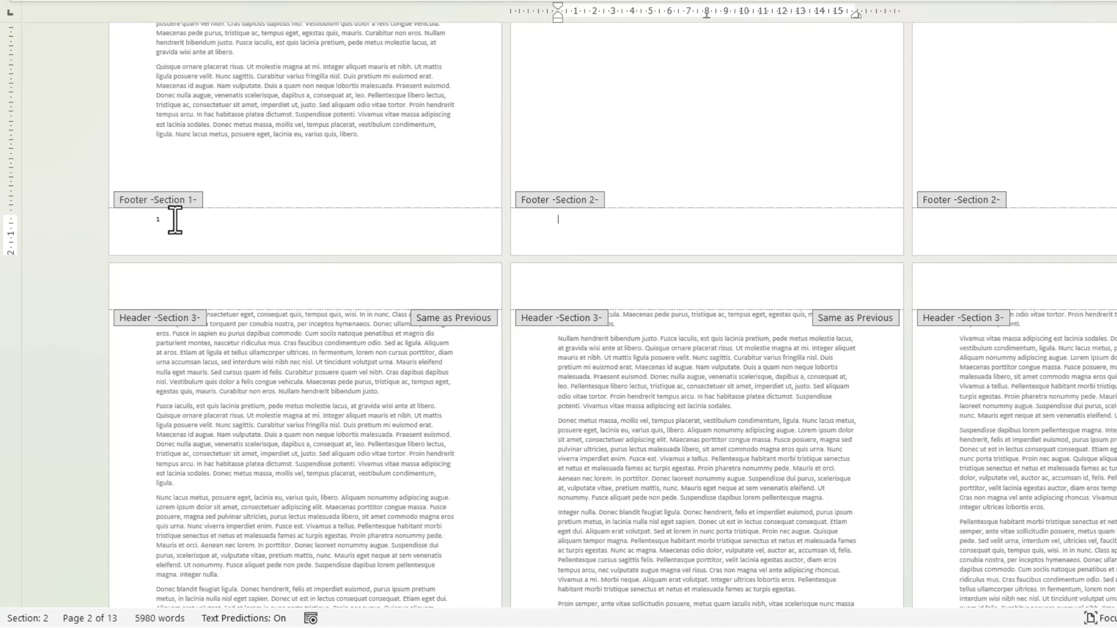
scroll(200, 358, "down", 6)
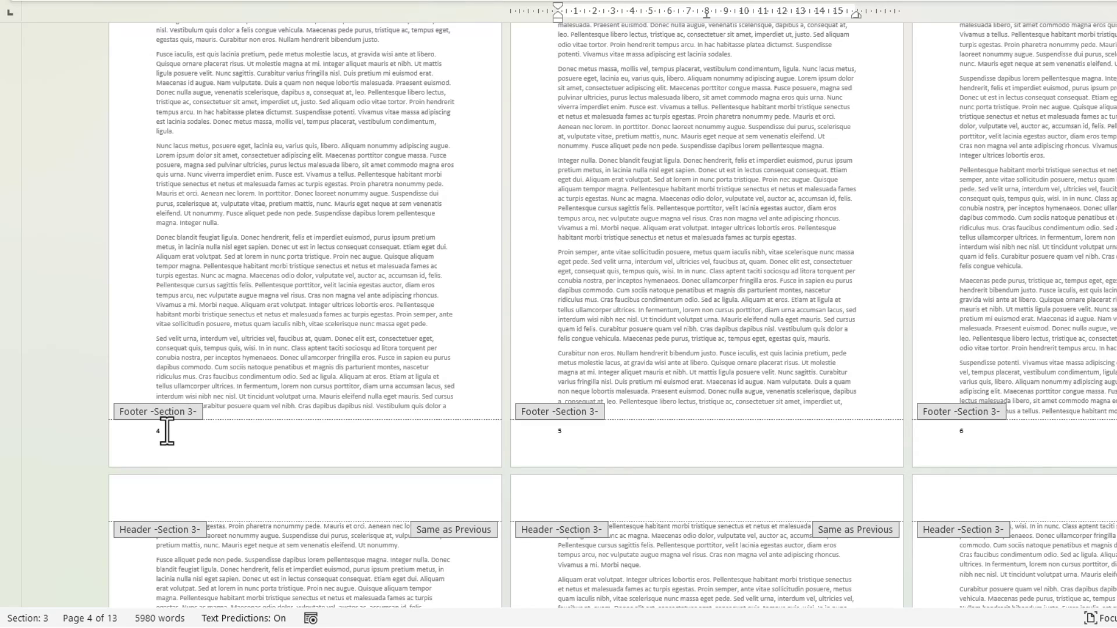
Make Section 3's page numbering restart at 1 using Start at in Format Page Numbers
left_click(167, 431)
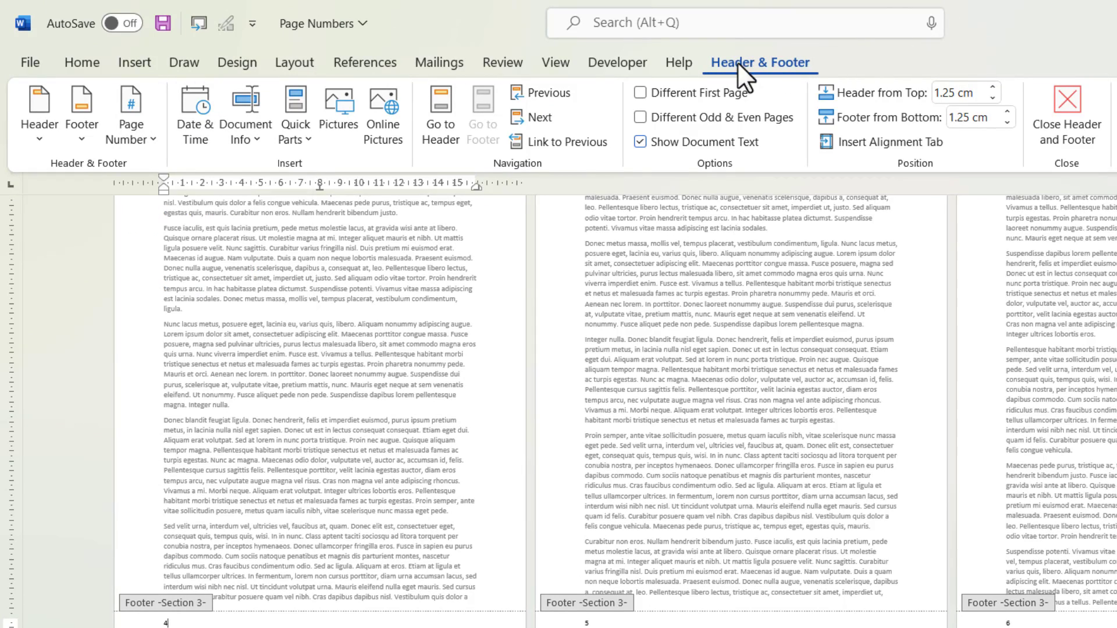
left_click(135, 136)
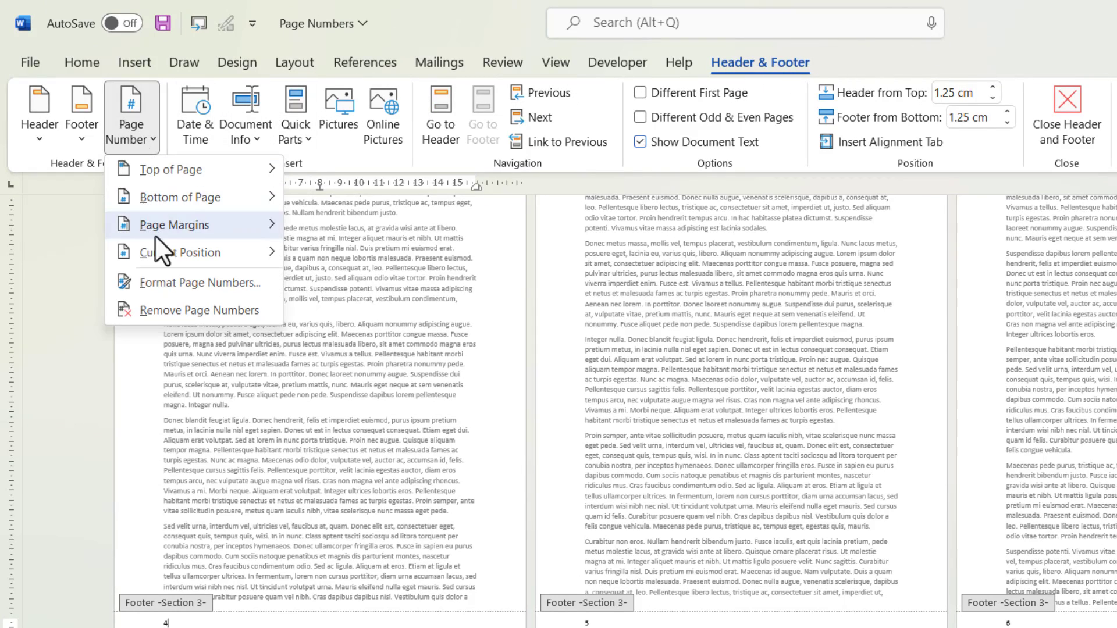
left_click(159, 284)
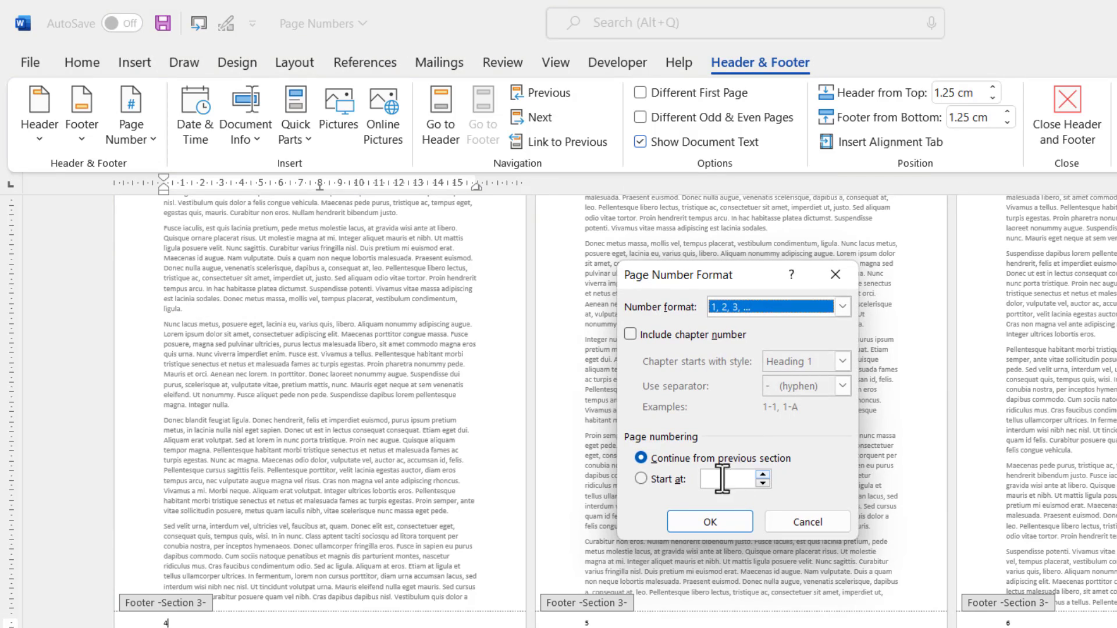
left_click(642, 478)
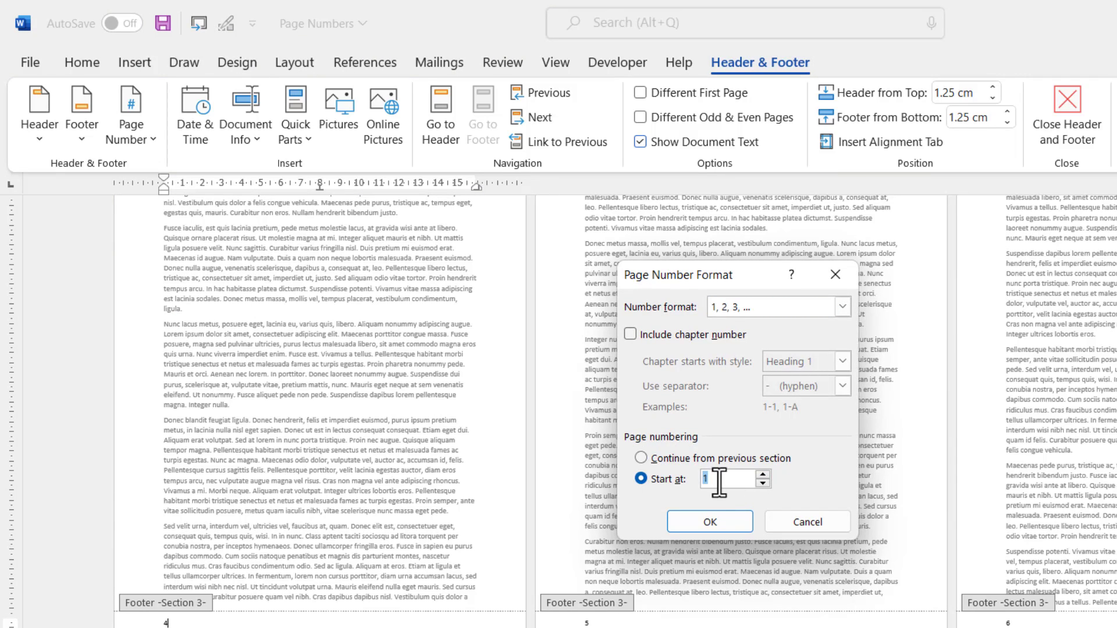
left_click(728, 526)
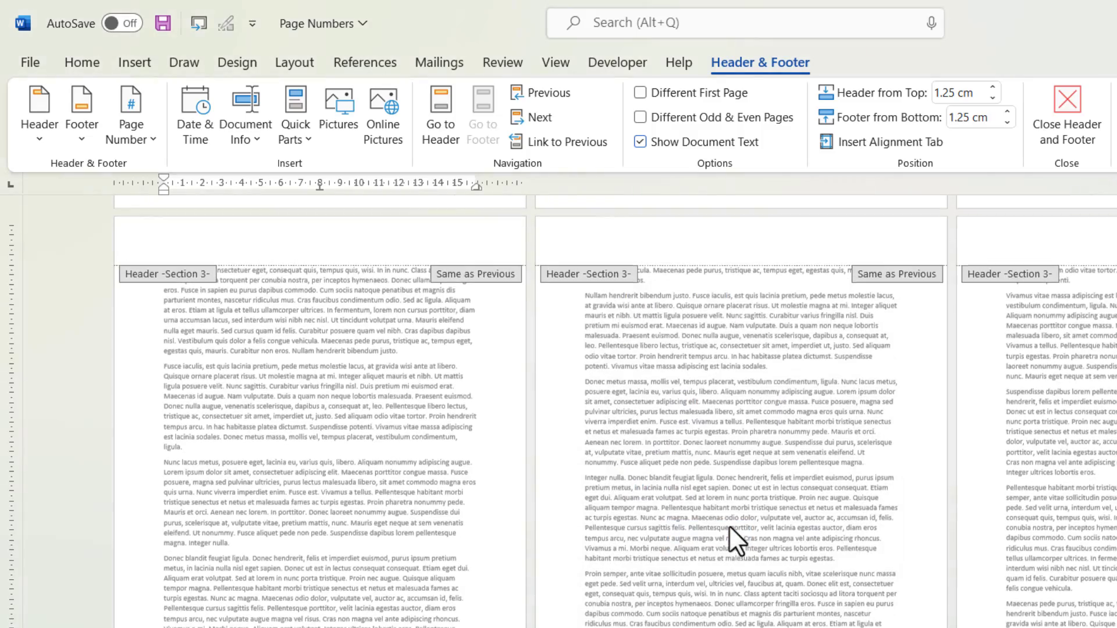
scroll(464, 611, "down", 3)
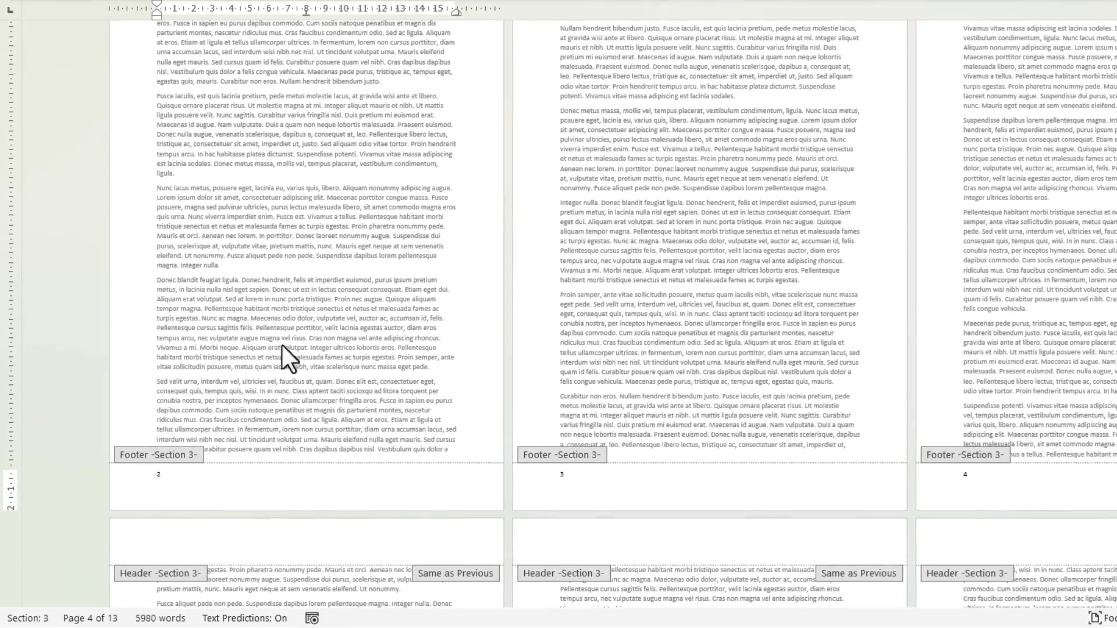
scroll(282, 345, "up", 5)
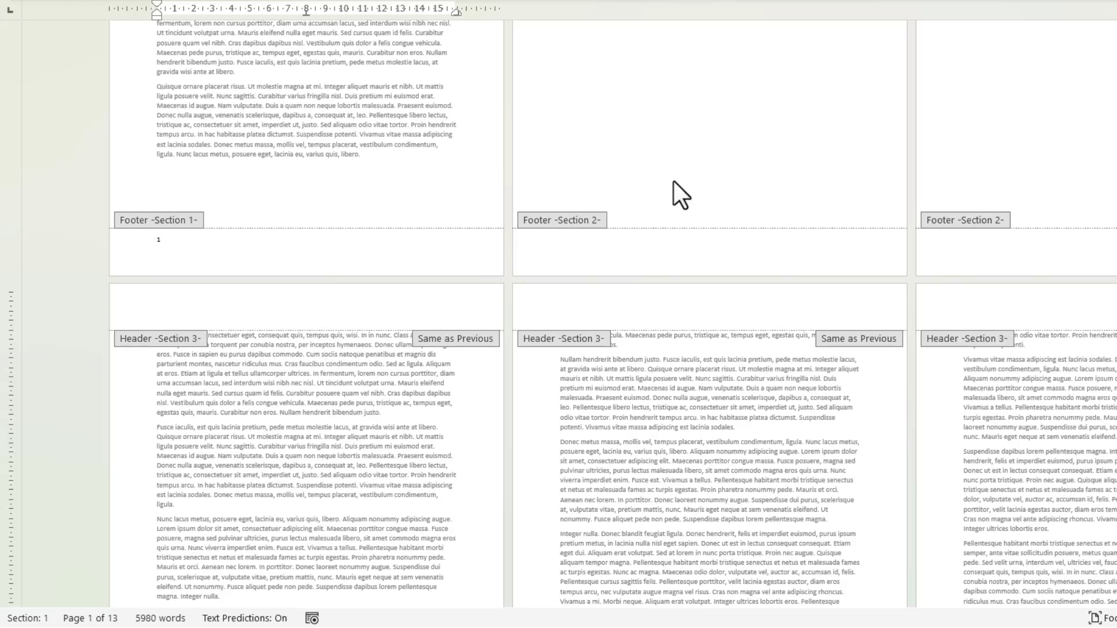
scroll(603, 361, "down", 4)
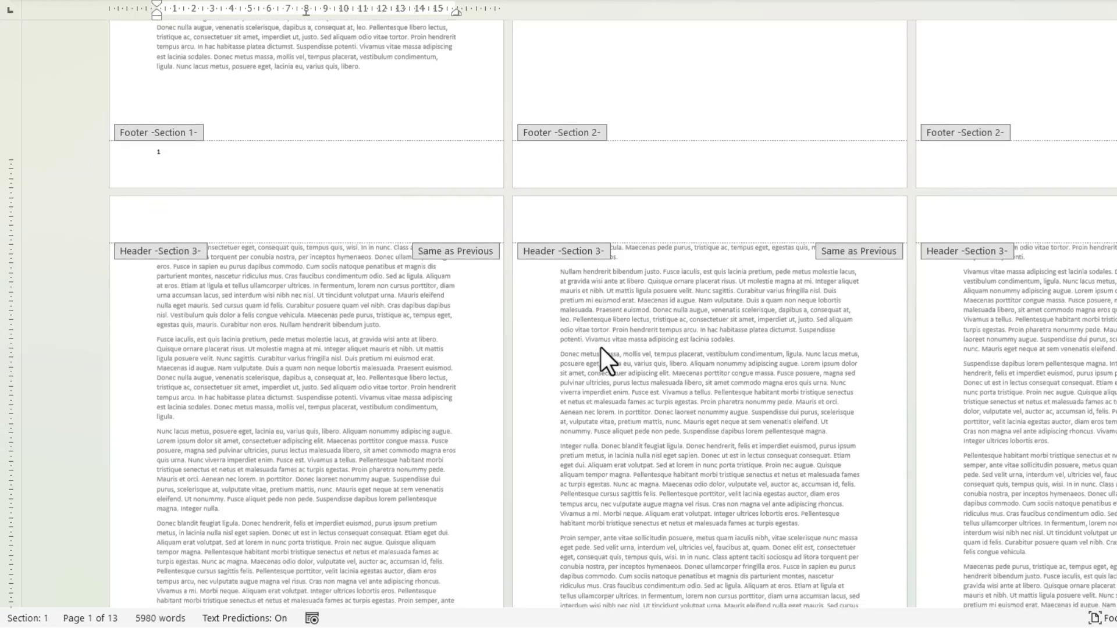
left_click(181, 567)
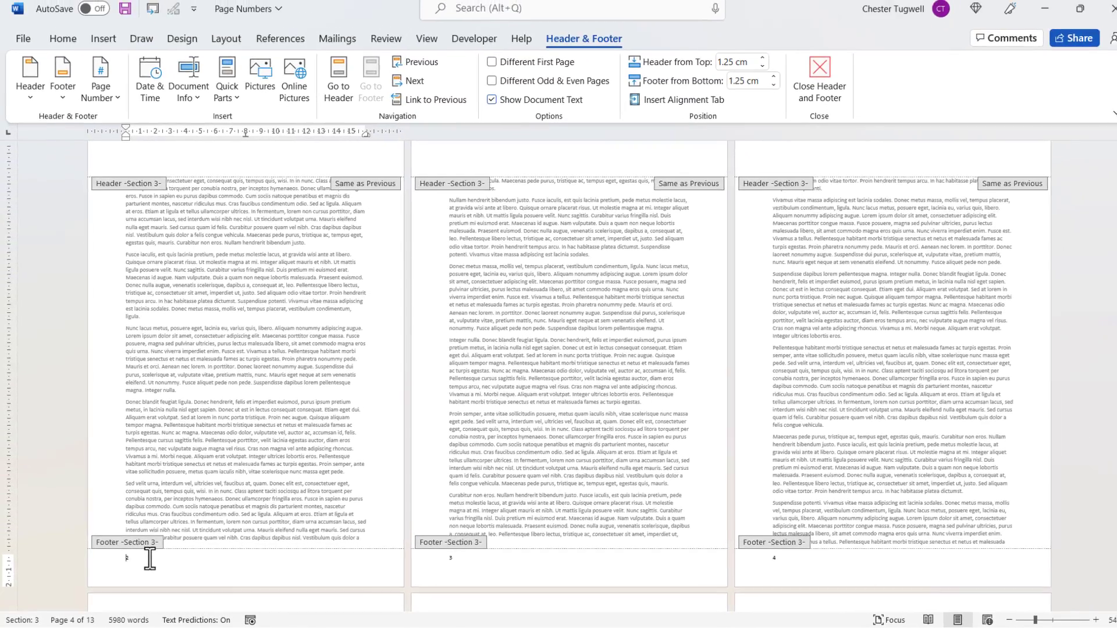
scroll(466, 526, "down", 6)
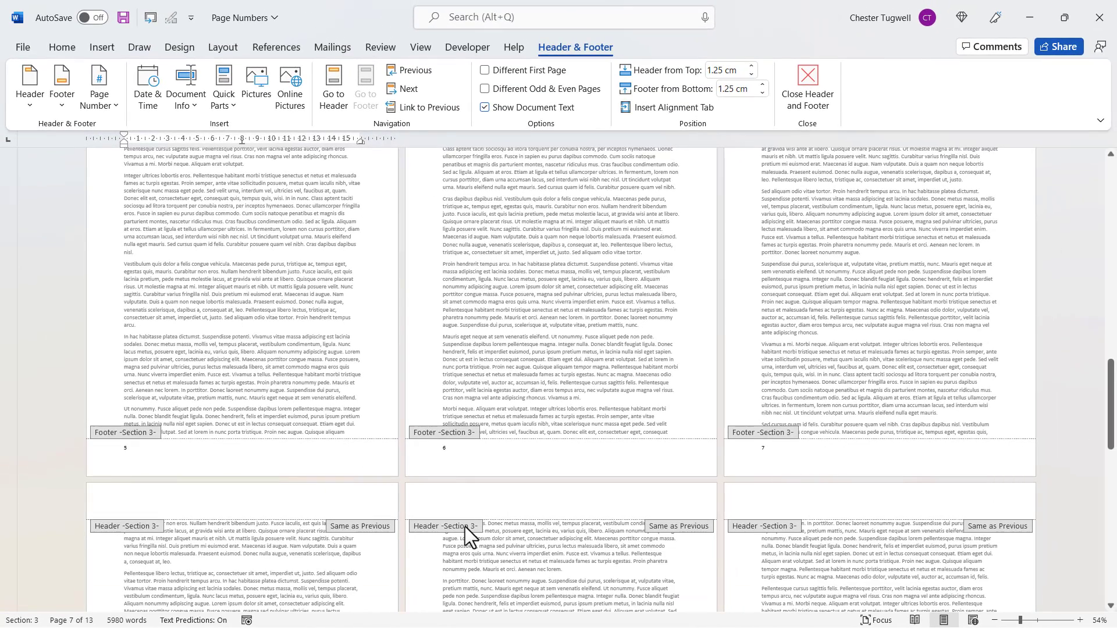